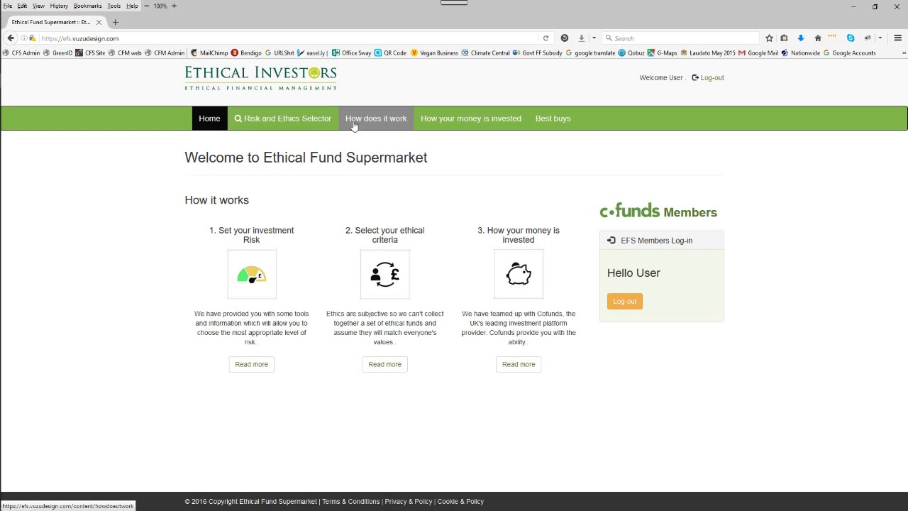
Open the 'How does it work?' page from the green navigation bar.
click(374, 122)
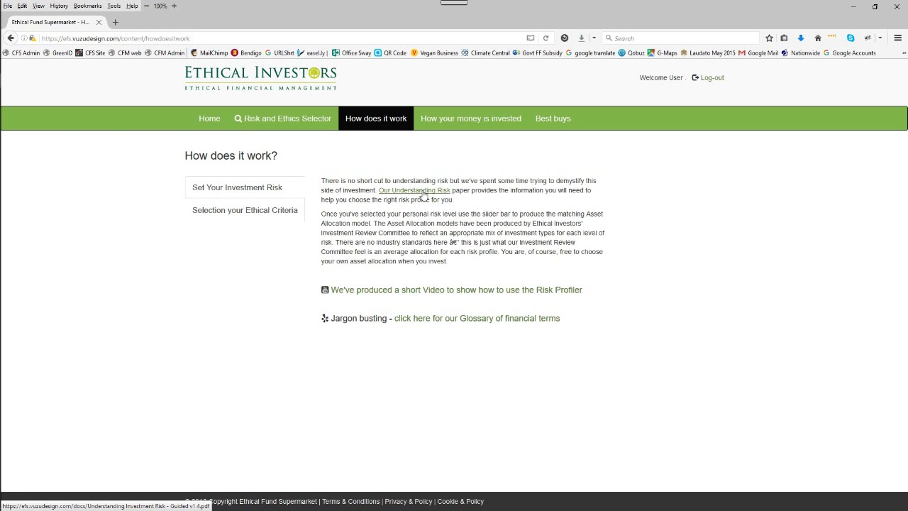
View the Understanding Investment Risk PDF at its Risk Level 1 and 2 boxes, then return to the fund site.
click(424, 191)
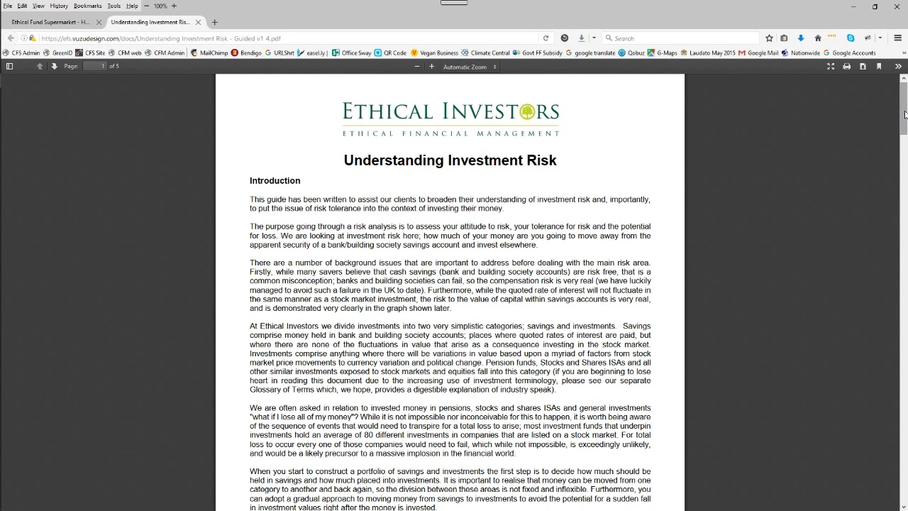
drag(904, 113, 900, 376)
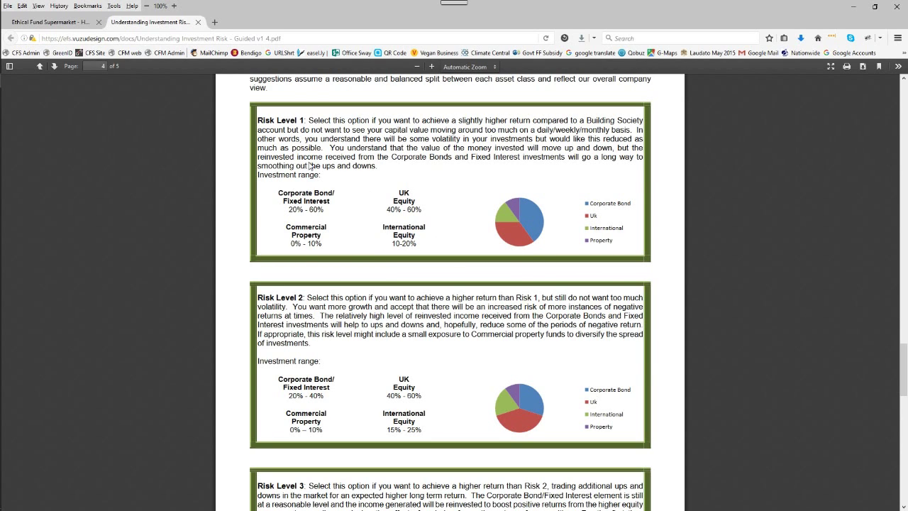
click(51, 24)
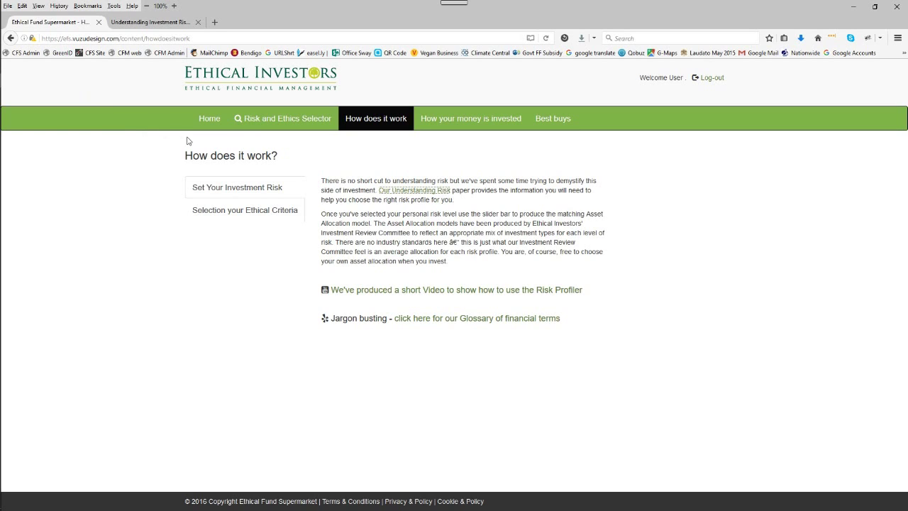
Open the Risk and Ethics Selector and set the risk slider to Risk Level 2.
click(262, 120)
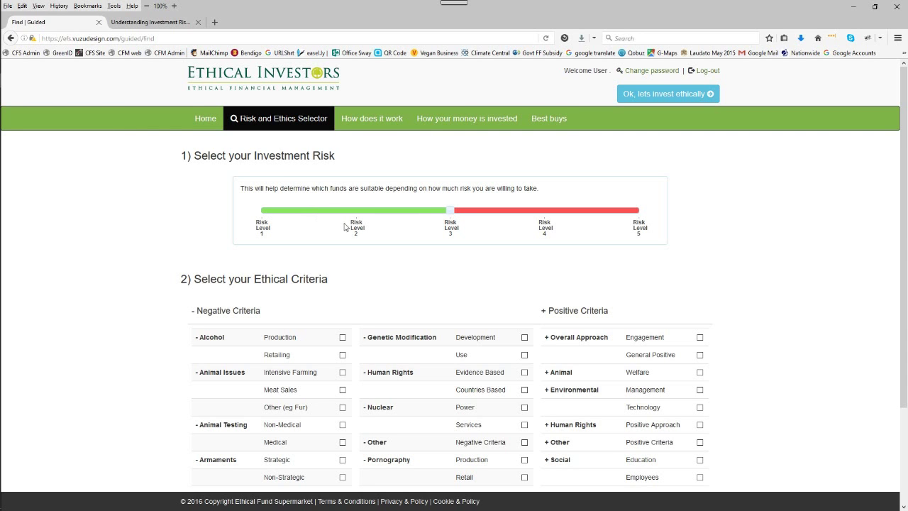
mouse_move(355, 230)
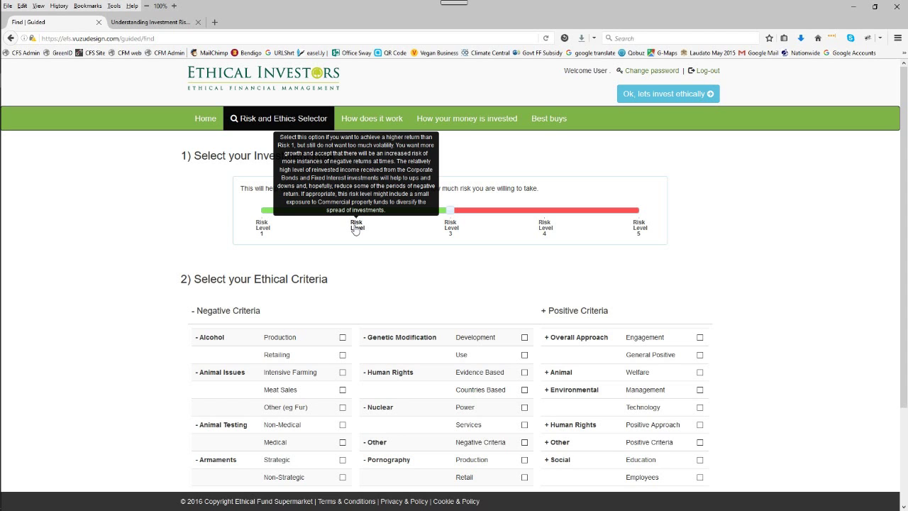
mouse_move(262, 230)
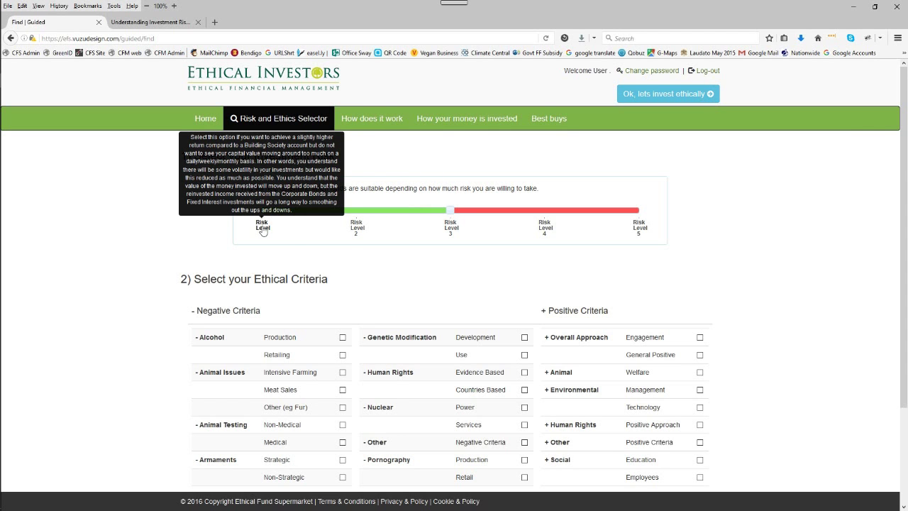
click(636, 215)
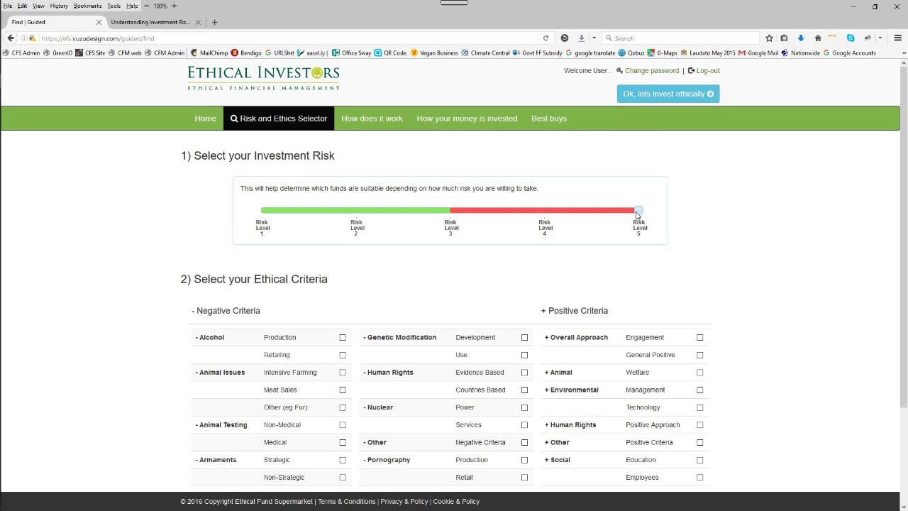
mouse_move(639, 228)
click(356, 231)
Tick Intensive Farming, Non-Medical, Strategic, Balanced Approach, Evidence Based and Tobacco Production criteria.
scroll(356, 239, down, 3)
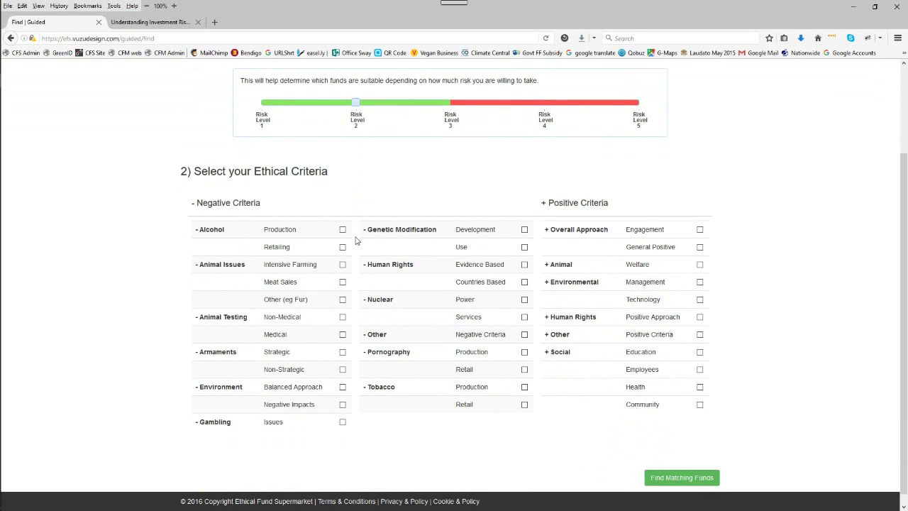
scroll(356, 240, down, 1)
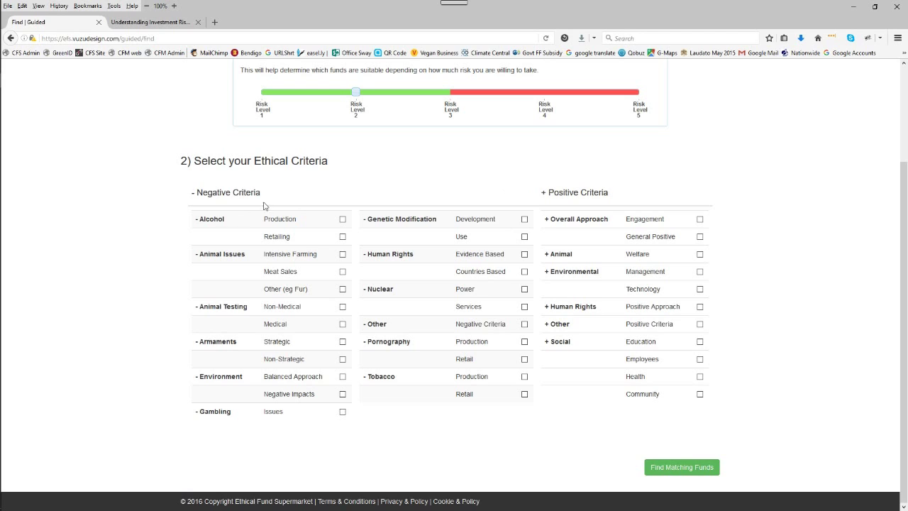
click(342, 254)
click(343, 307)
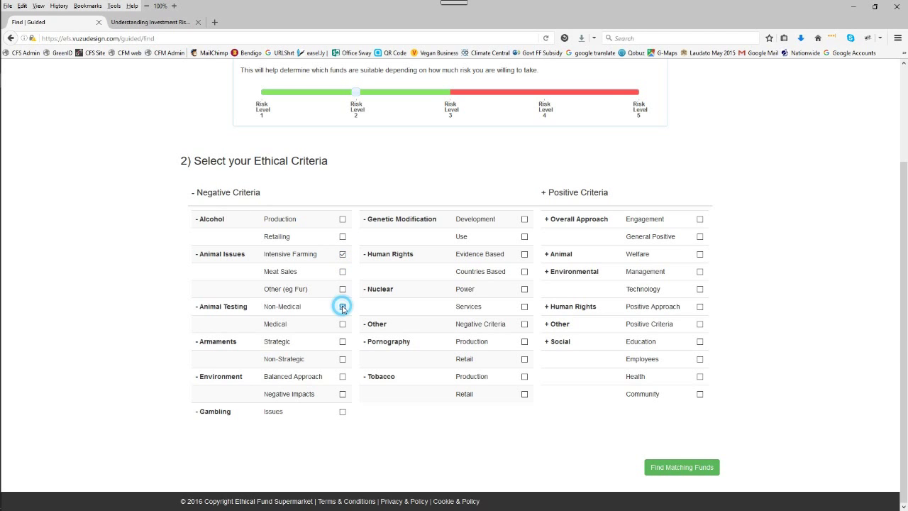
click(343, 341)
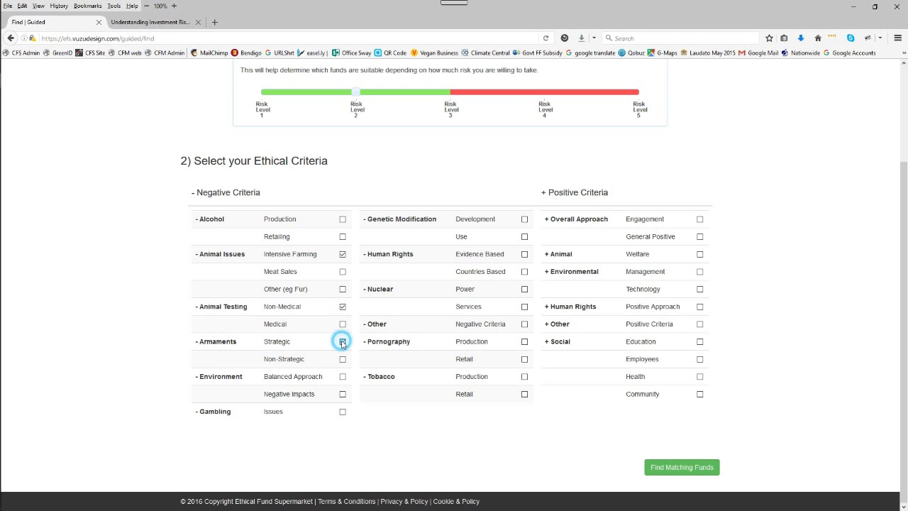
click(343, 378)
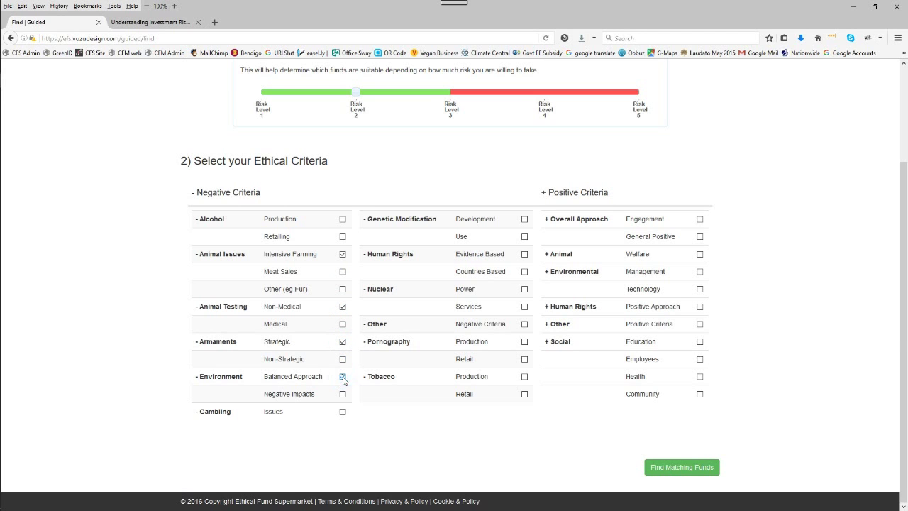
click(524, 255)
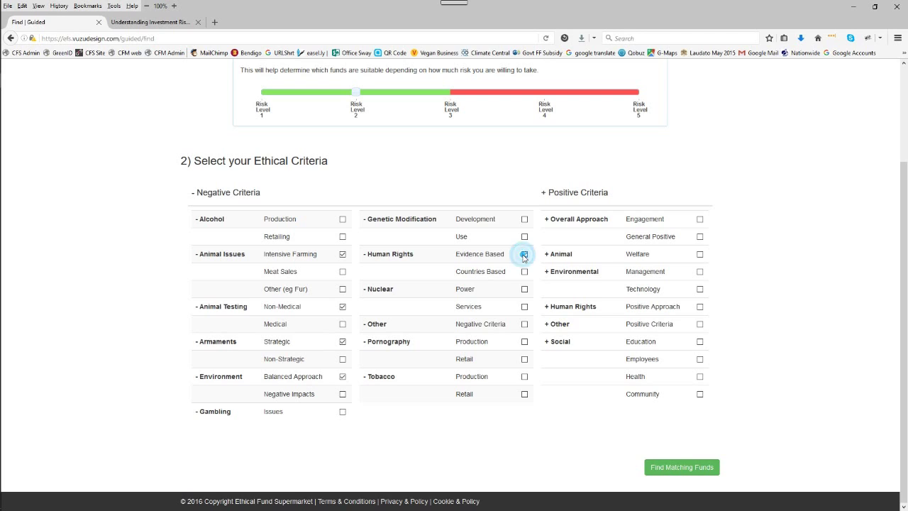
click(525, 377)
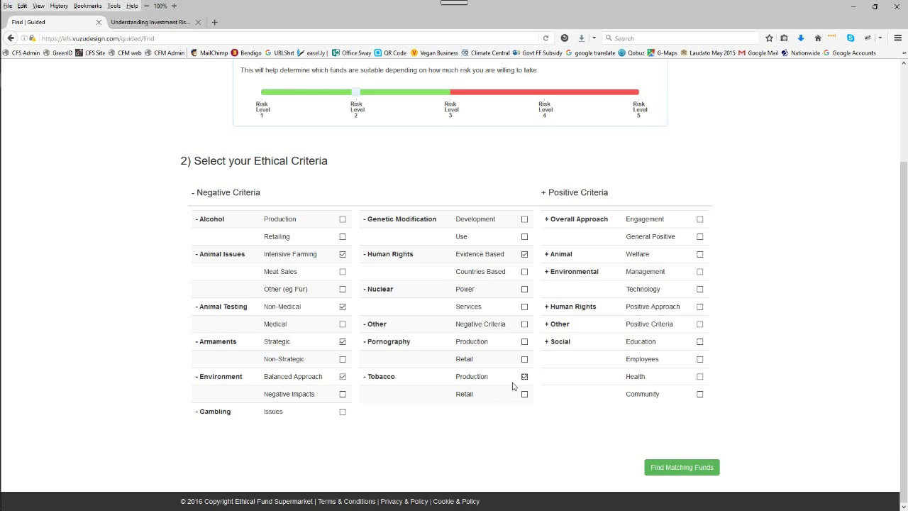
Search for funds matching the chosen risk level and ethical criteria.
scroll(751, 379, up, 3)
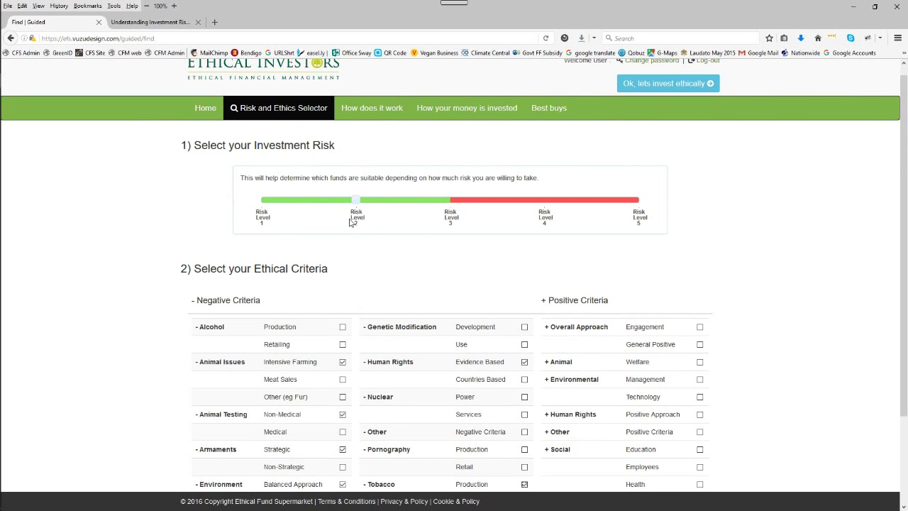
mouse_move(362, 229)
scroll(669, 365, down, 3)
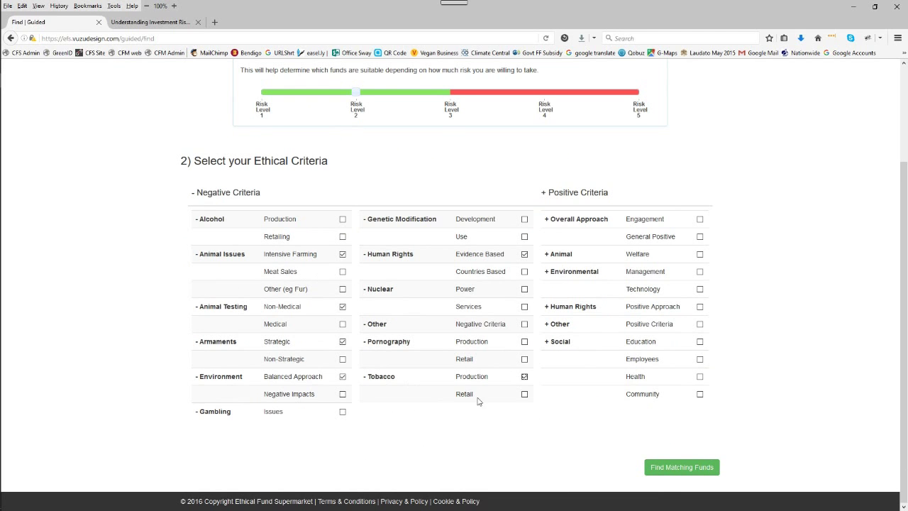
click(660, 474)
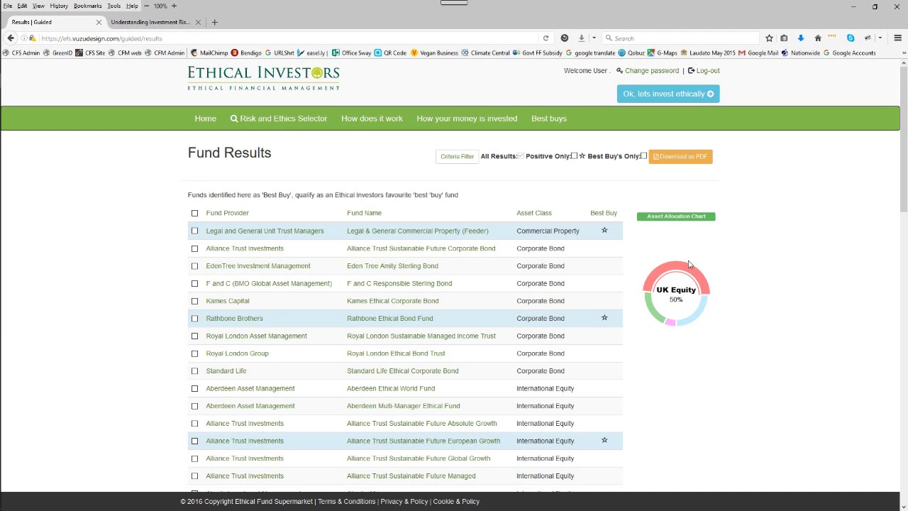
Scroll through the Best Buy fund results and asset allocation chart.
scroll(700, 371, down, 5)
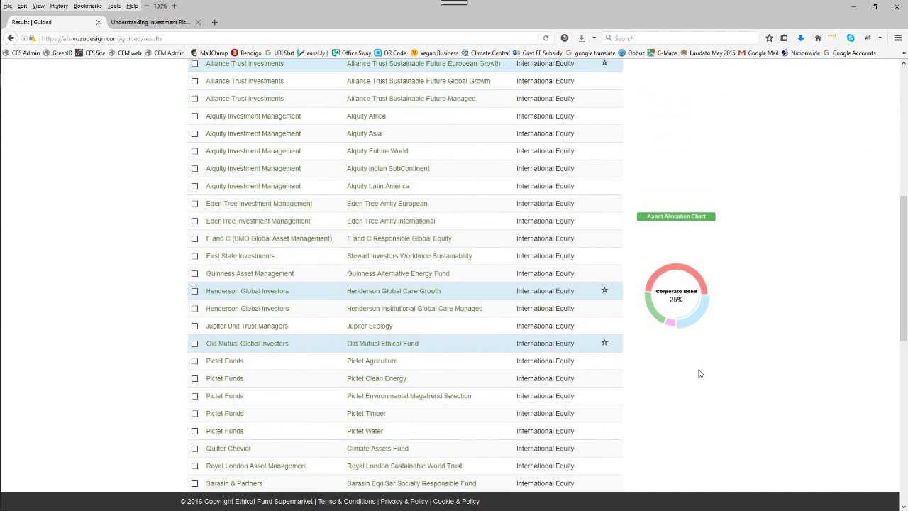
scroll(698, 373, up, 5)
scroll(696, 368, down, 5)
scroll(695, 362, up, 2)
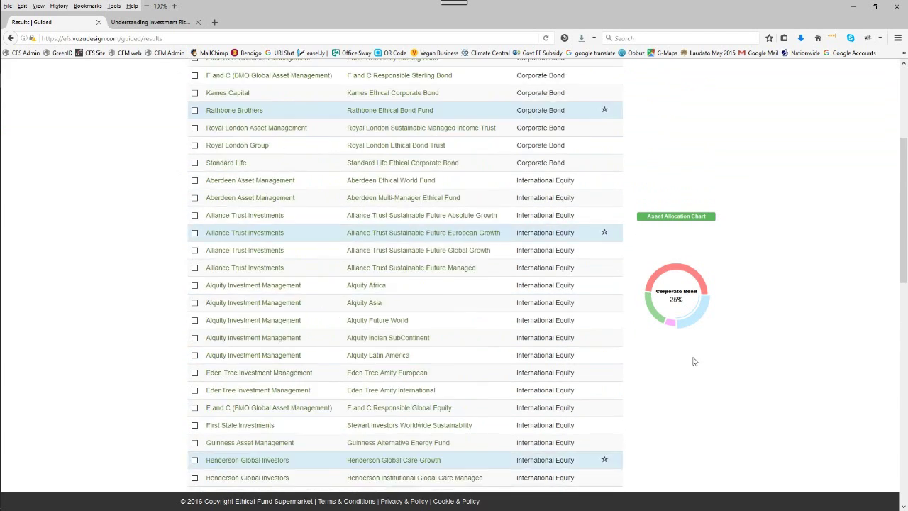
scroll(693, 359, up, 3)
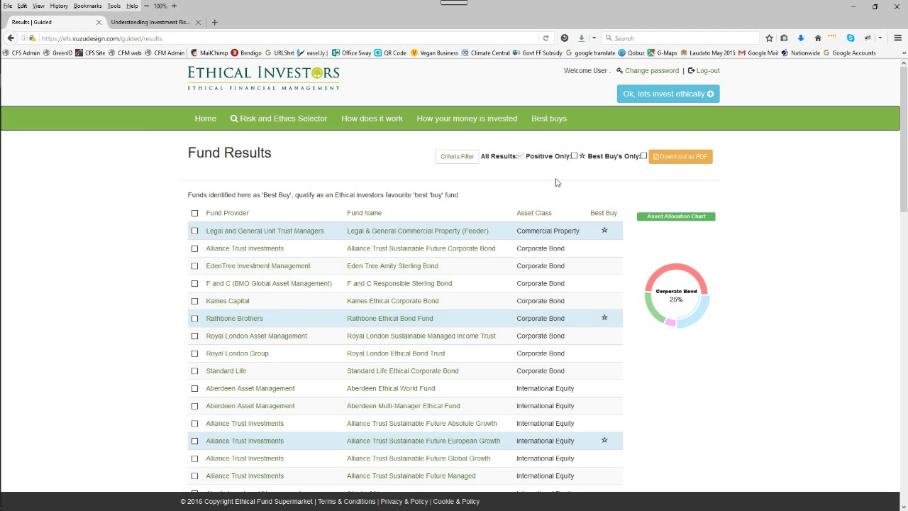
click(643, 157)
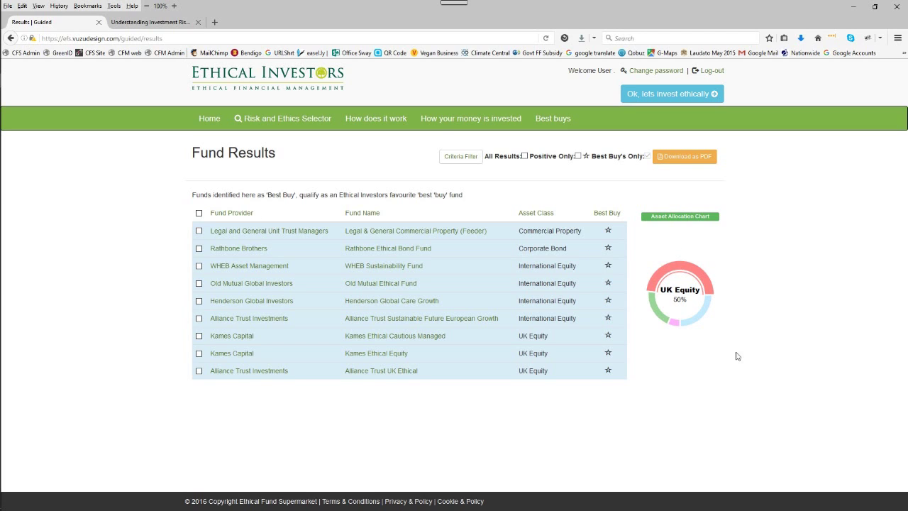
mouse_move(678, 327)
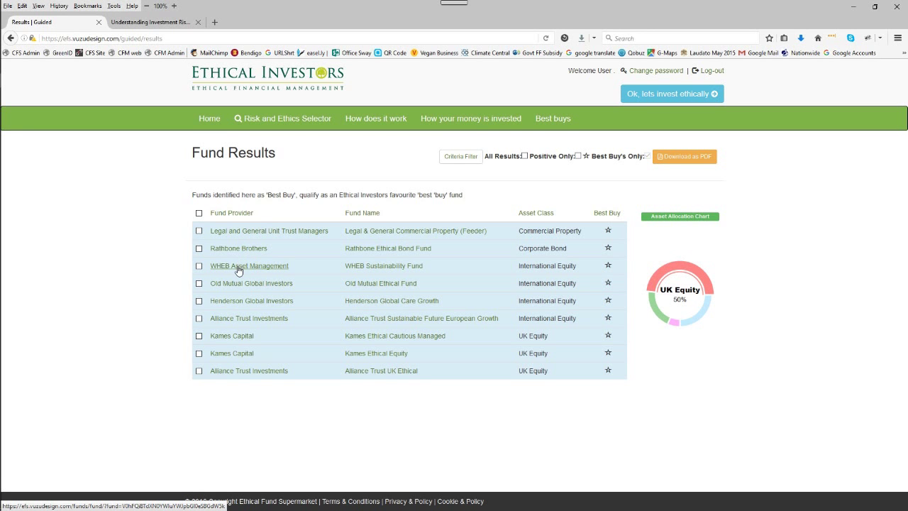
Review the WHEB Sustainability Fund's summary and negative and positive criteria in its details popup.
click(370, 271)
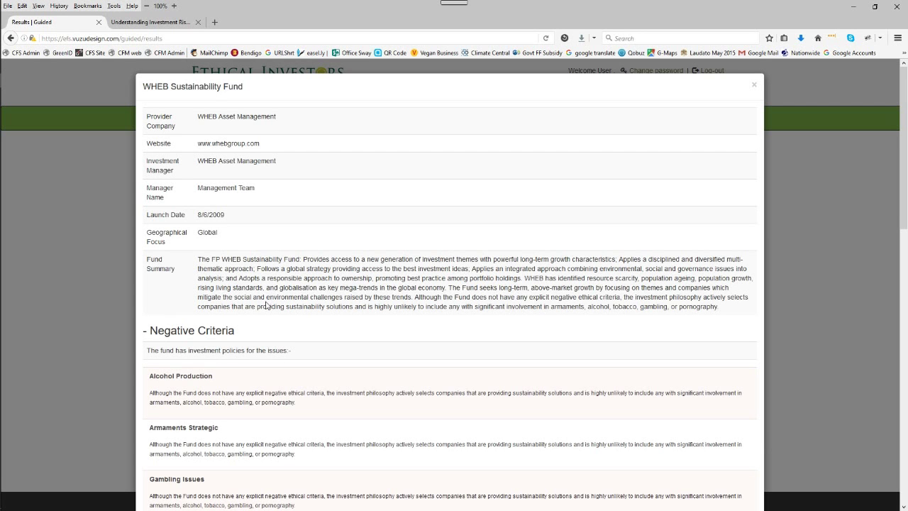
scroll(241, 259, down, 6)
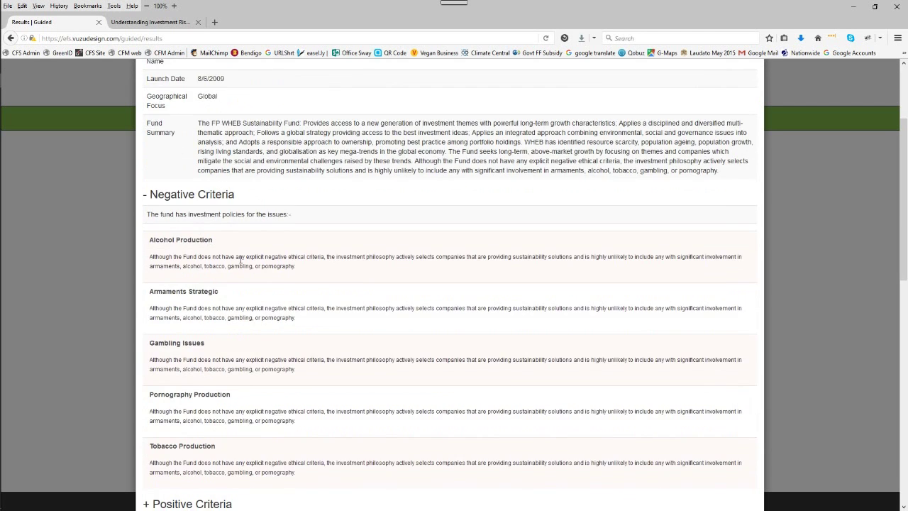
scroll(241, 259, down, 2)
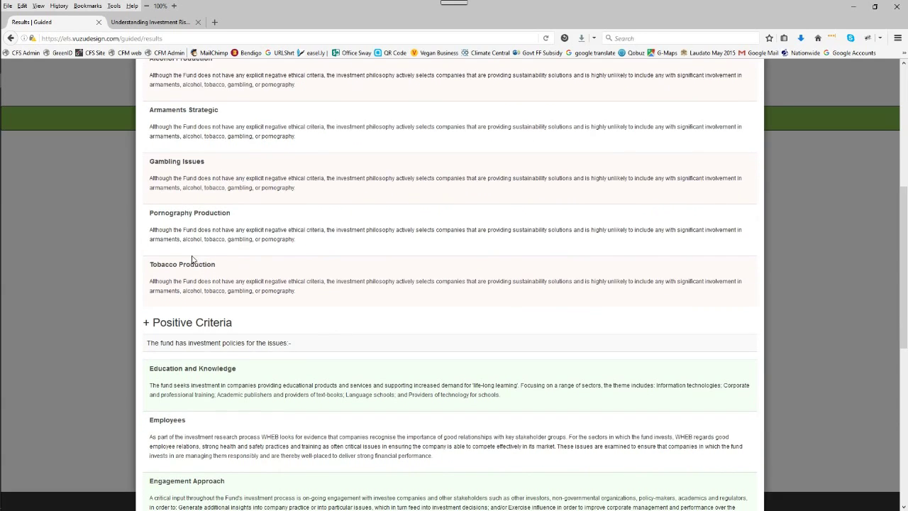
scroll(195, 283, down, 7)
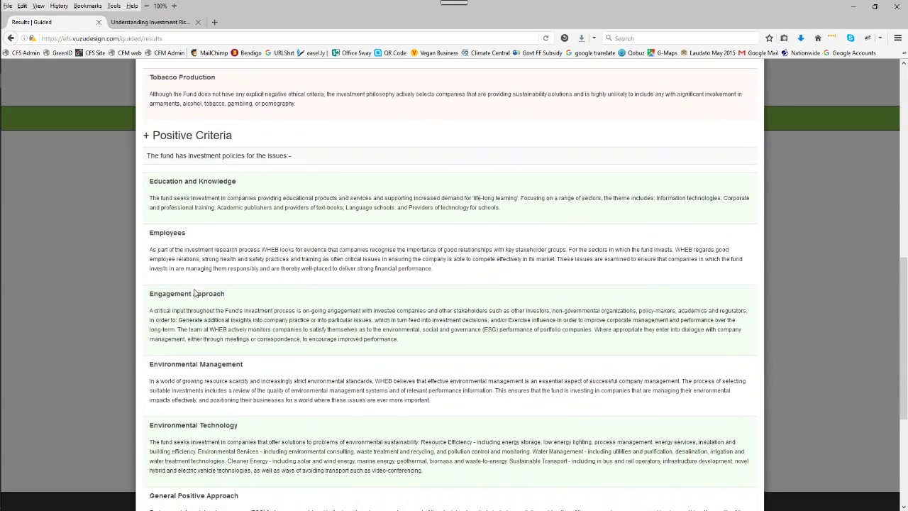
scroll(195, 293, down, 2)
scroll(195, 293, up, 13)
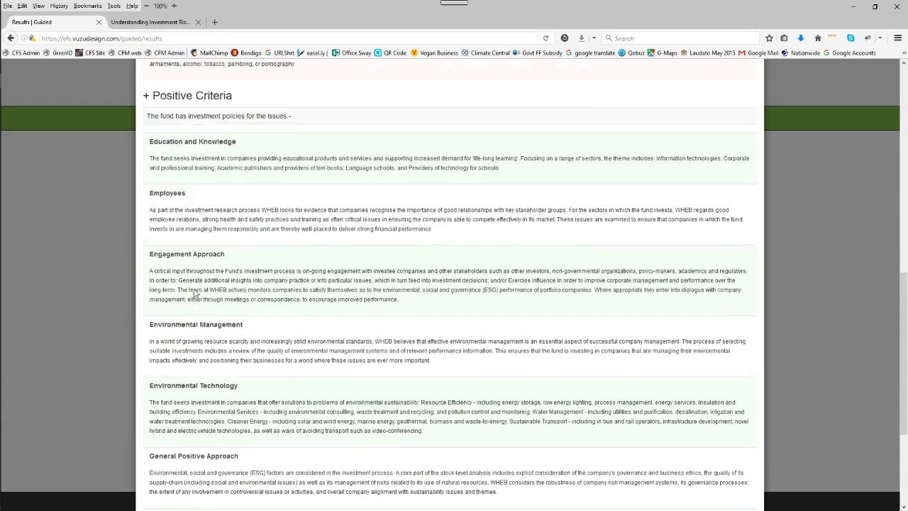
scroll(195, 292, up, 6)
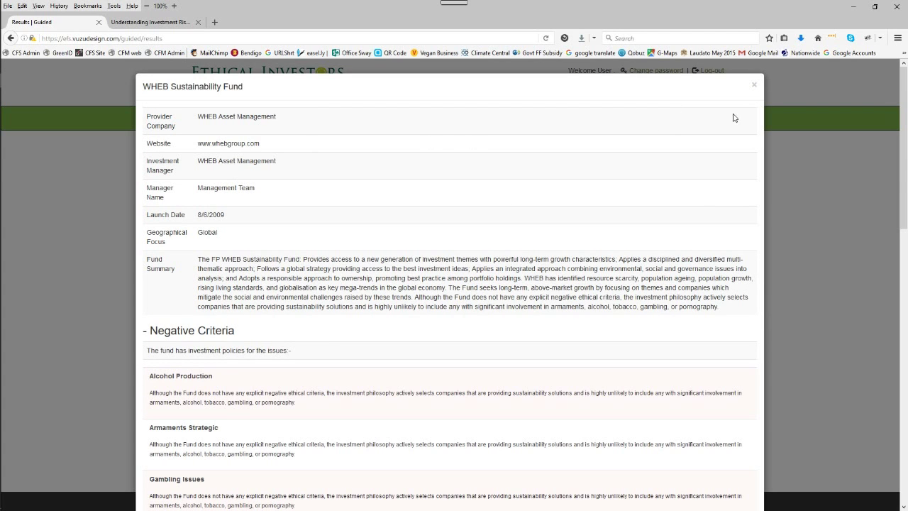
Close the WHEB popup and tick select-all to choose all nine Best Buy funds.
click(754, 86)
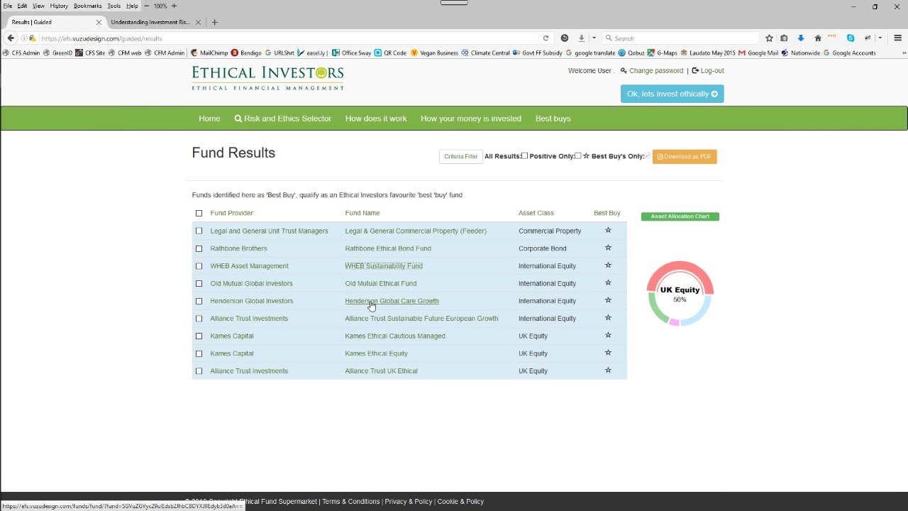
mouse_move(731, 269)
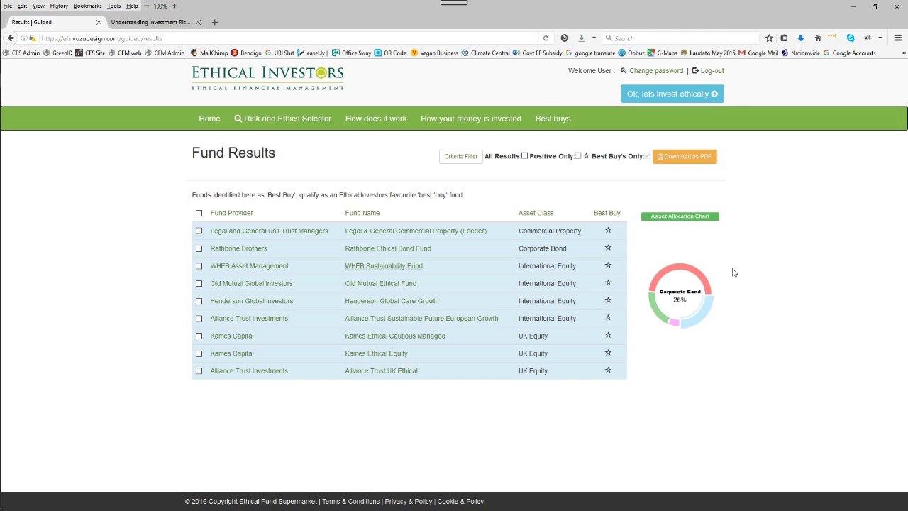
click(199, 214)
mouse_move(662, 276)
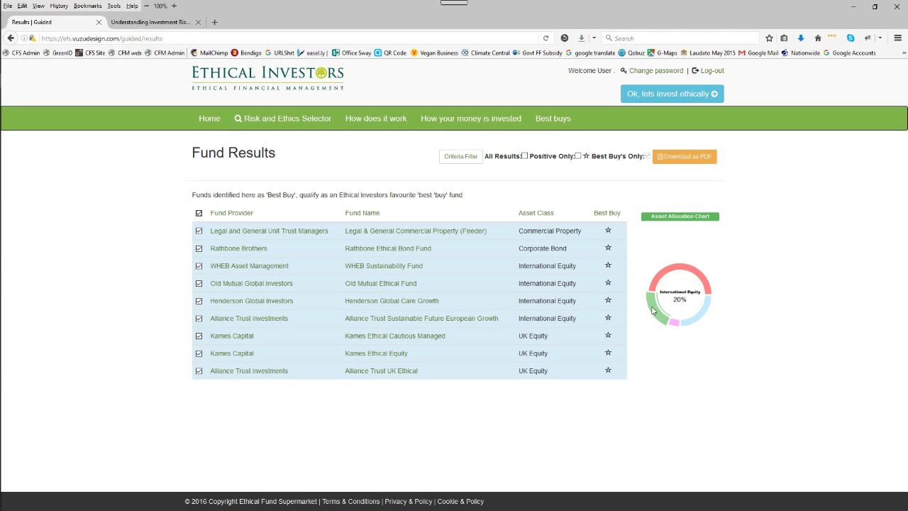
mouse_move(675, 325)
mouse_move(655, 306)
mouse_move(698, 282)
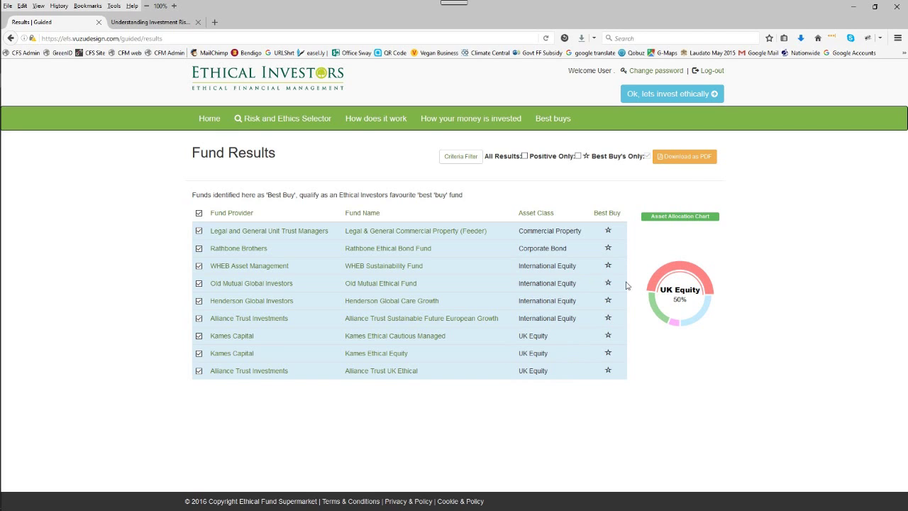
Export the selected funds as a PDF and open it in Foxit Reader.
click(685, 163)
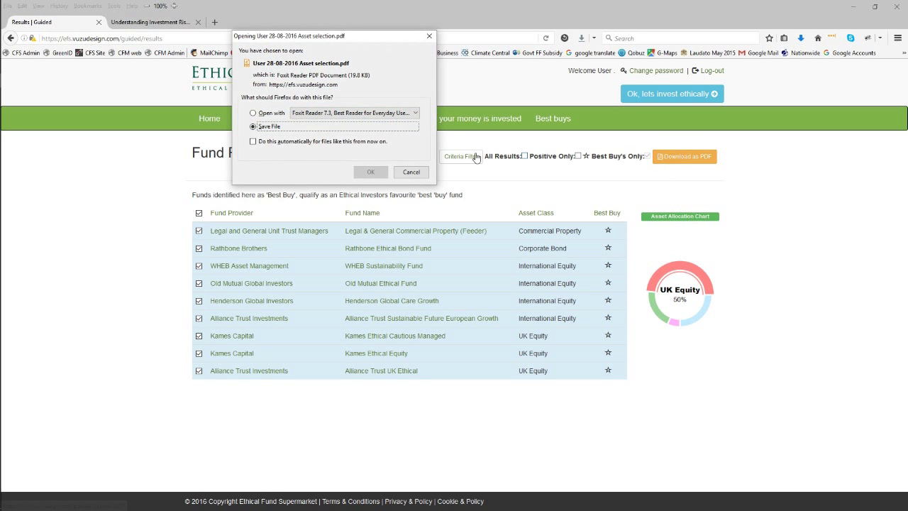
click(261, 113)
click(367, 173)
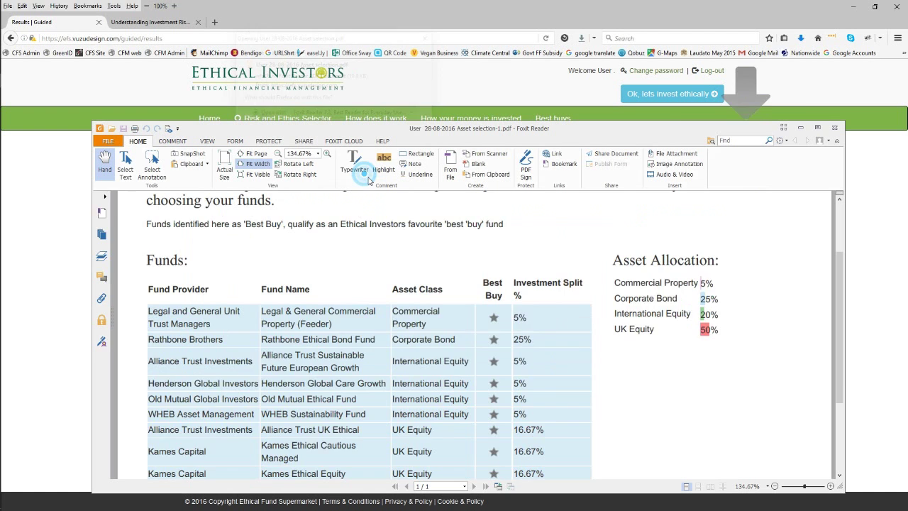
Close the duplicate report tabs and scroll through Asset selection-3.pdf's fund investment splits.
click(173, 202)
click(194, 201)
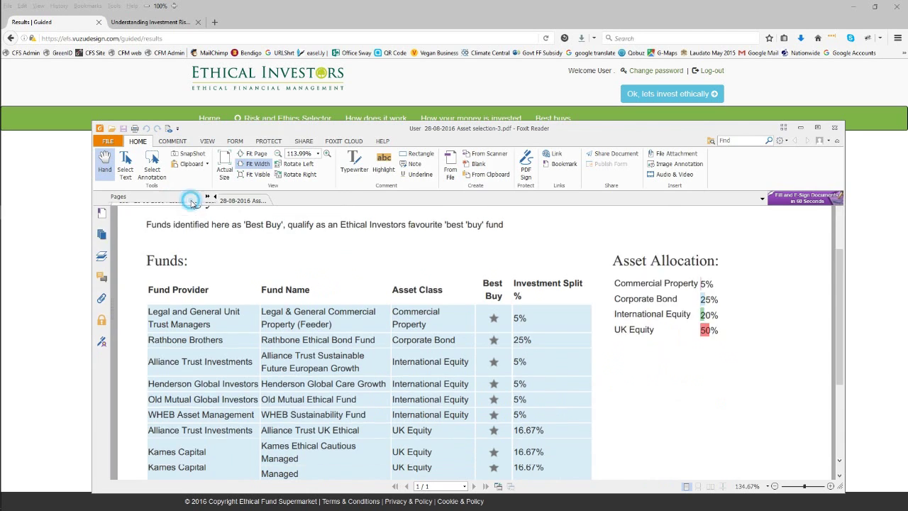
click(214, 199)
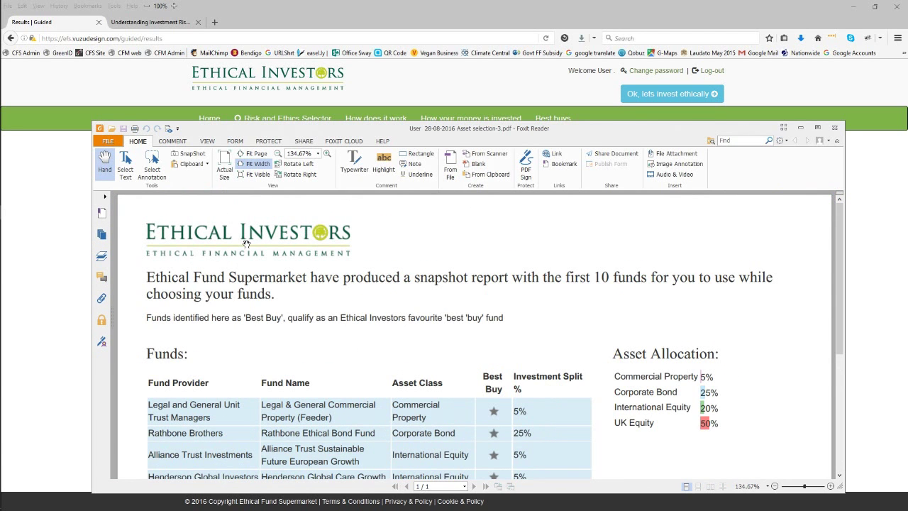
scroll(246, 245, down, 2)
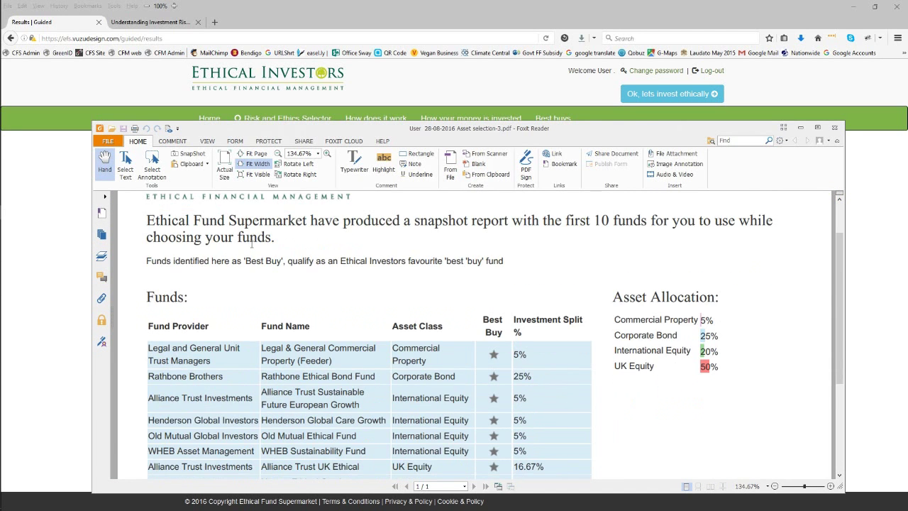
scroll(251, 243, down, 2)
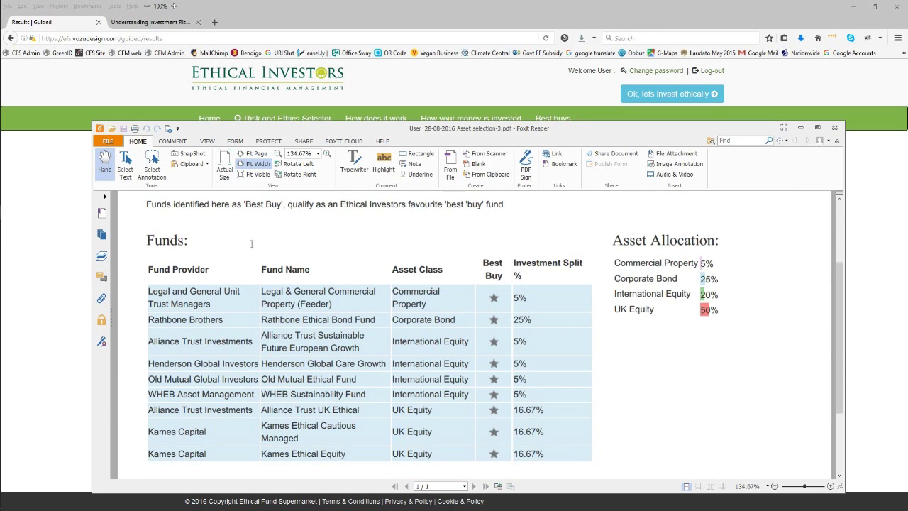
scroll(252, 243, down, 1)
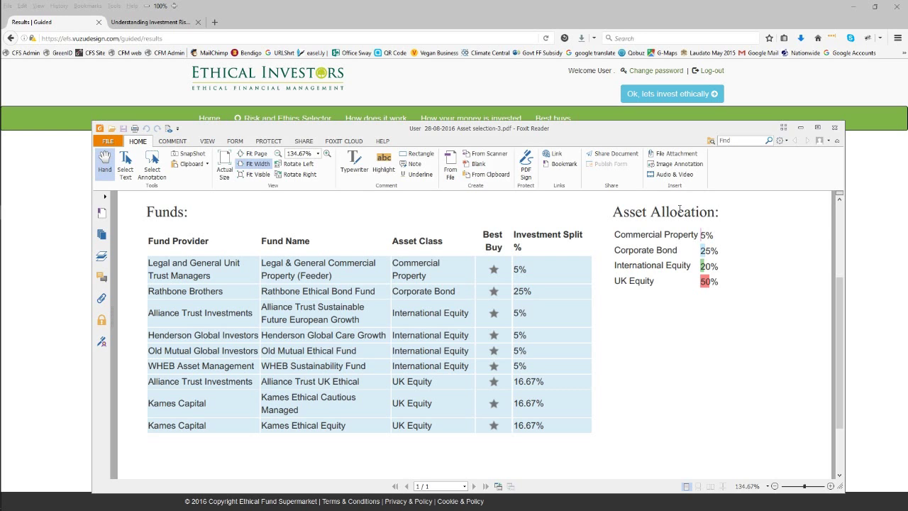
Return from Foxit Reader to the Fund Results page with all nine funds checked.
click(495, 87)
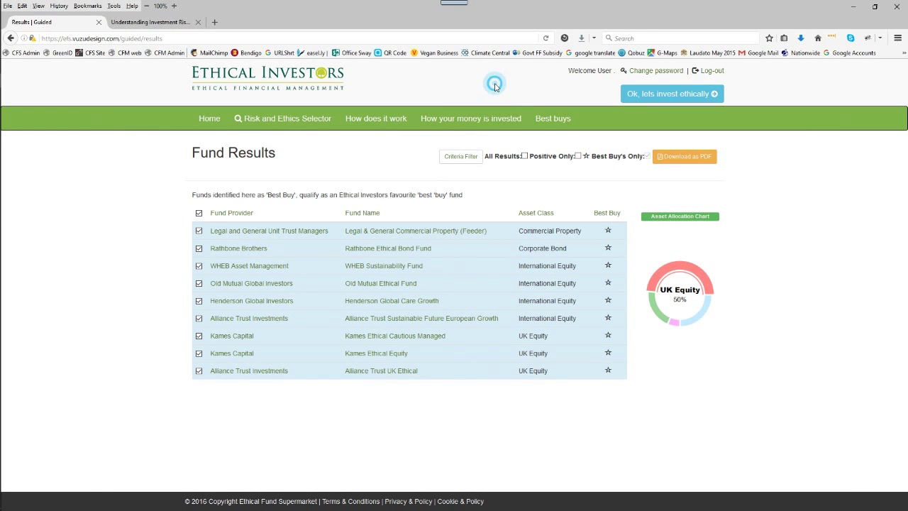